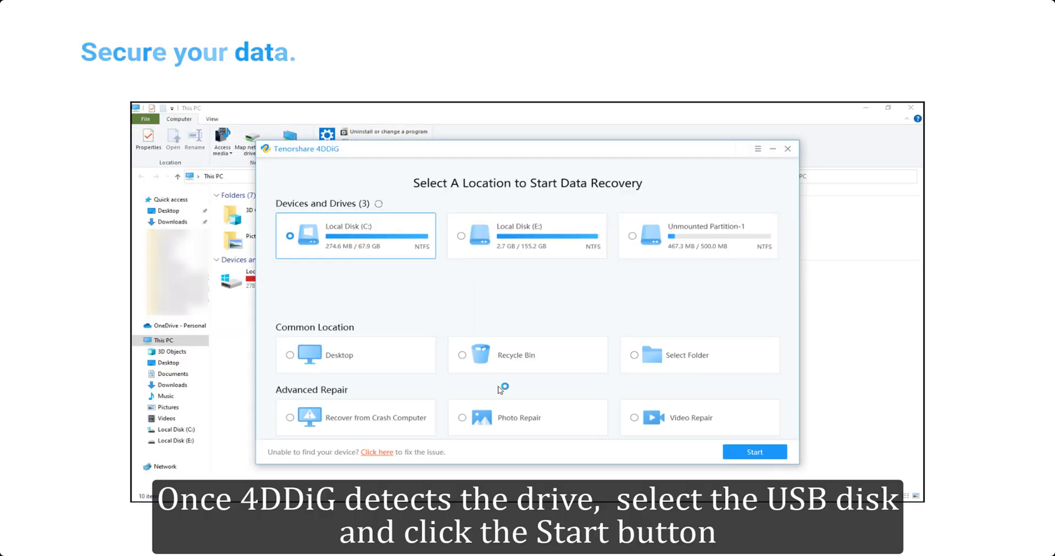
# - Select the USB (D:) drive in 4DDiG and run a scan, finding 777 files
pyautogui.click(407, 294)
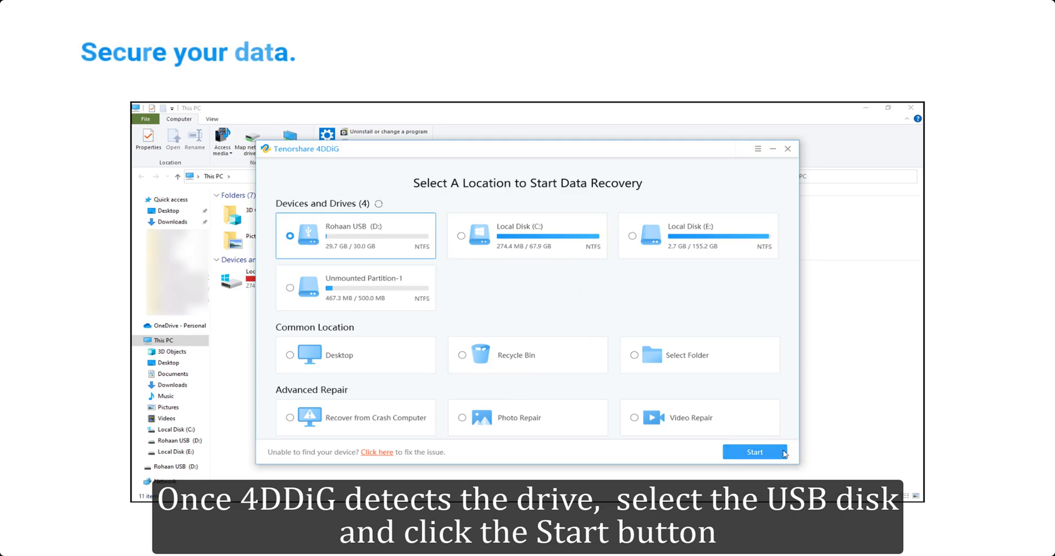
pyautogui.click(784, 453)
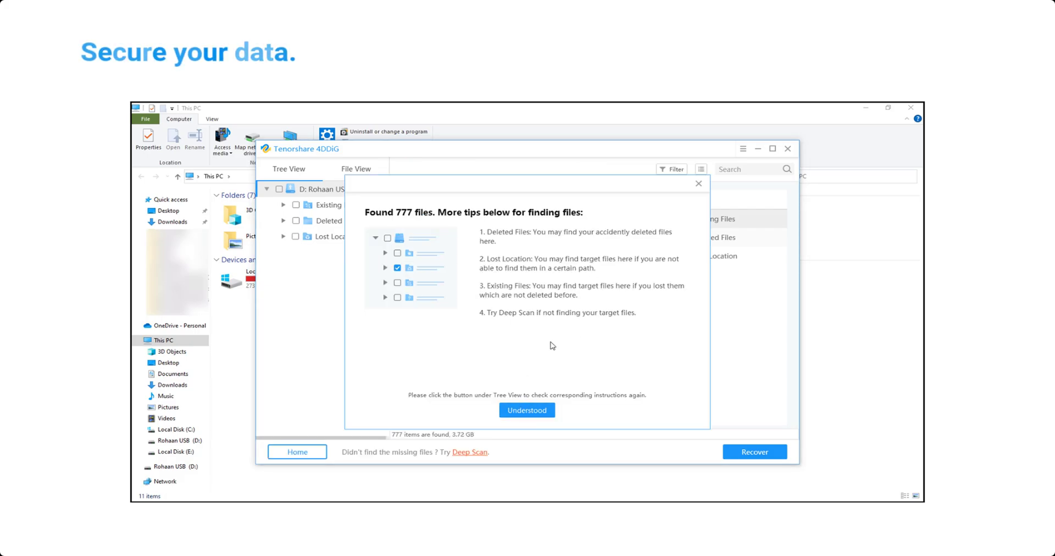
# - Dismiss the scan tips and open the support folder under Deleted Files
pyautogui.click(546, 414)
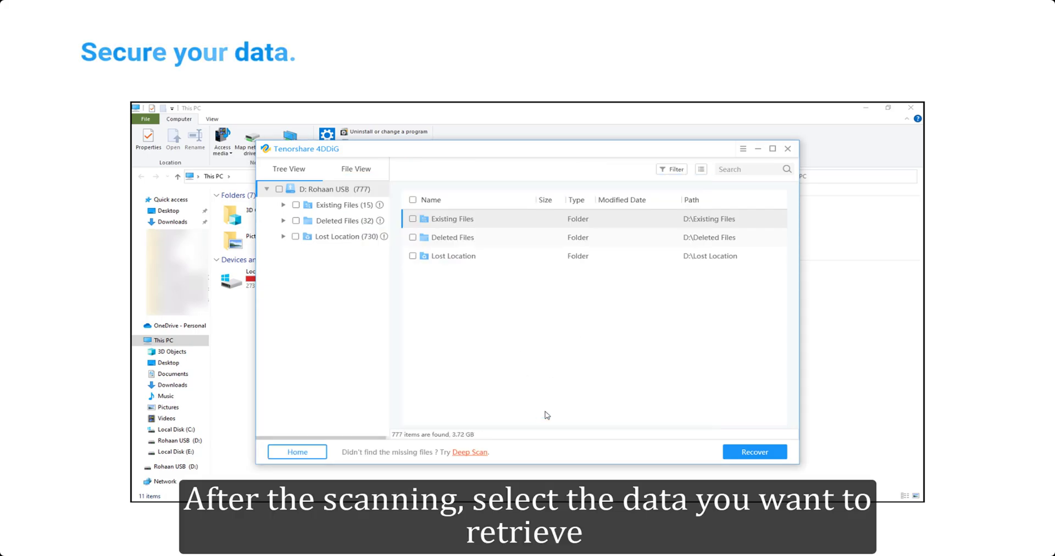
pyautogui.doubleClick(456, 238)
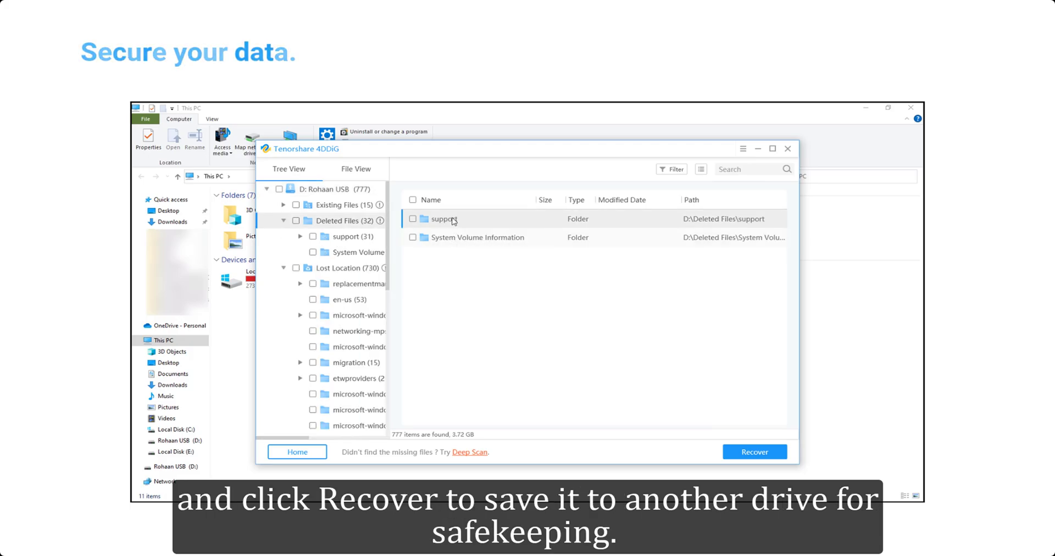
pyautogui.doubleClick(455, 220)
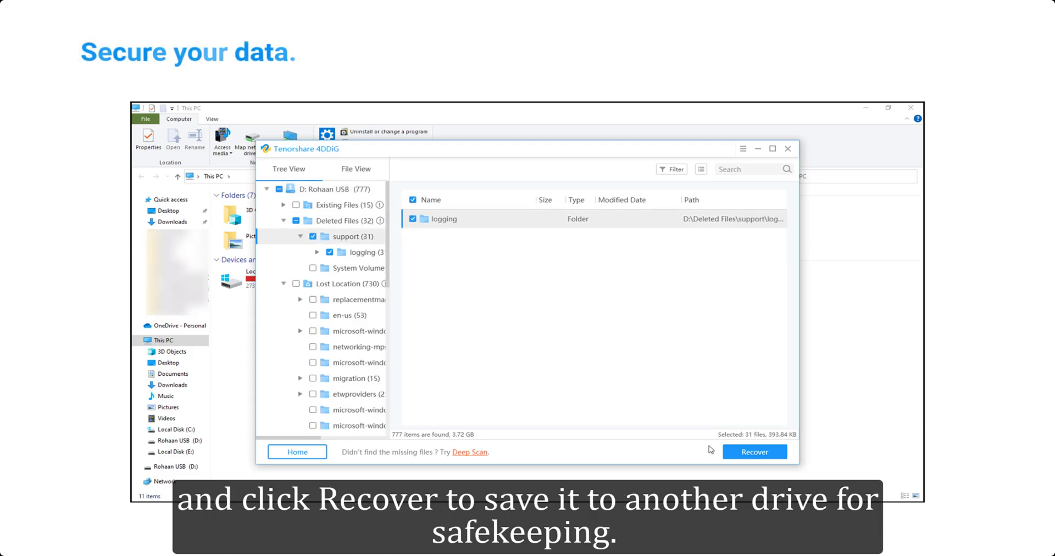
# - Recover the 31 support files to the Desktop and view the recovered folder
pyautogui.click(750, 457)
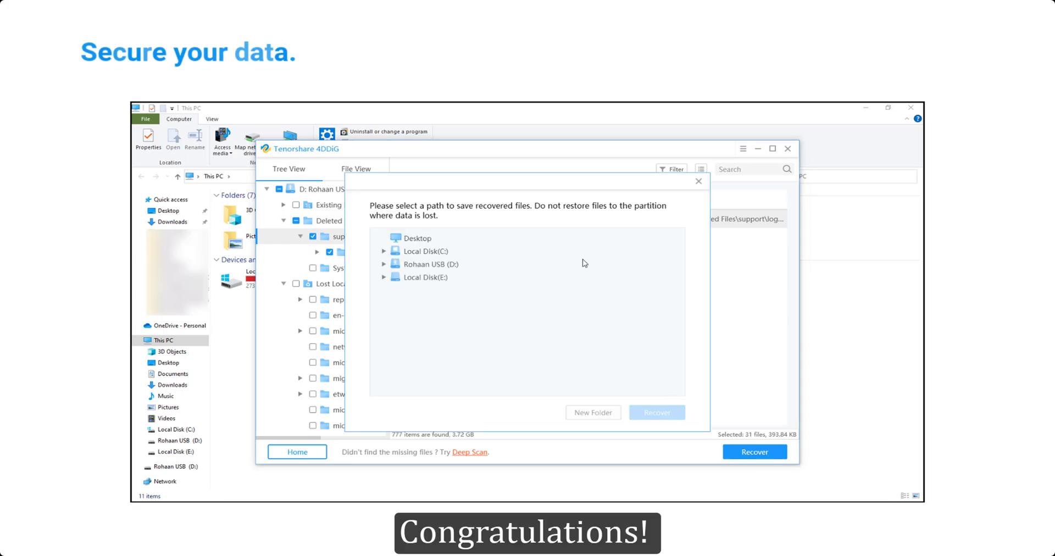
pyautogui.click(428, 239)
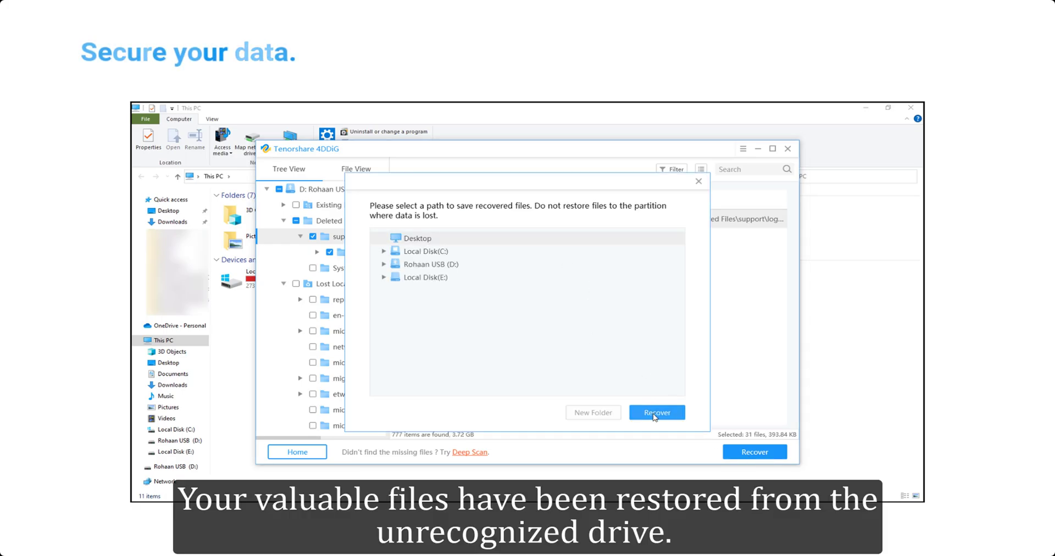
pyautogui.click(655, 414)
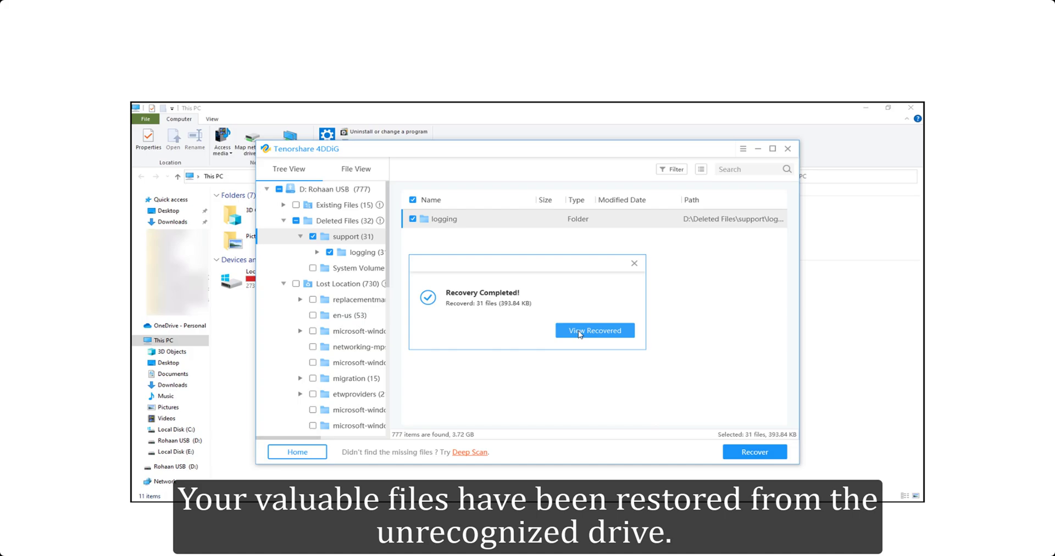
pyautogui.click(579, 331)
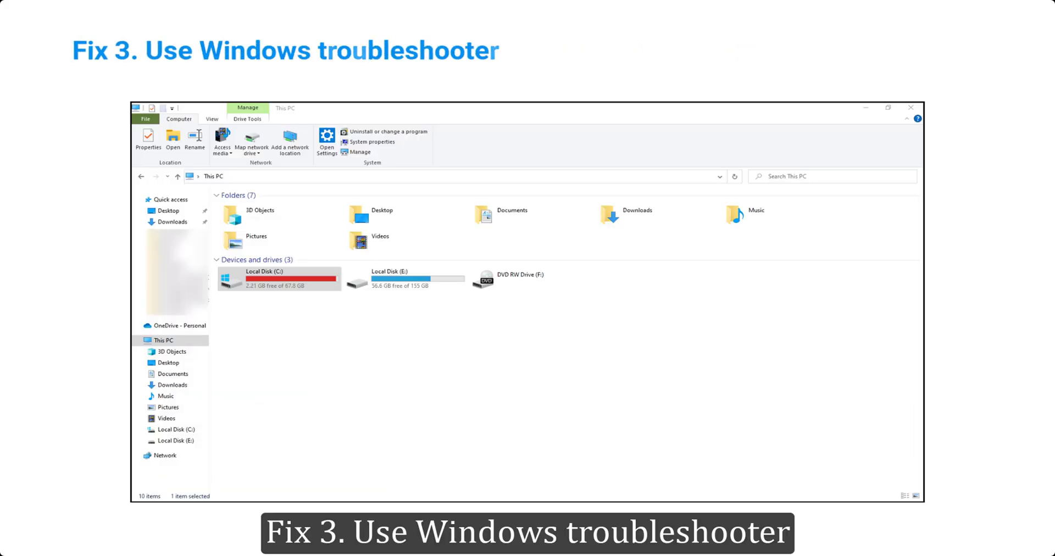
# - Launch Windows PowerShell as administrator from the Start search
pyautogui.press('super')
pyautogui.write('power')
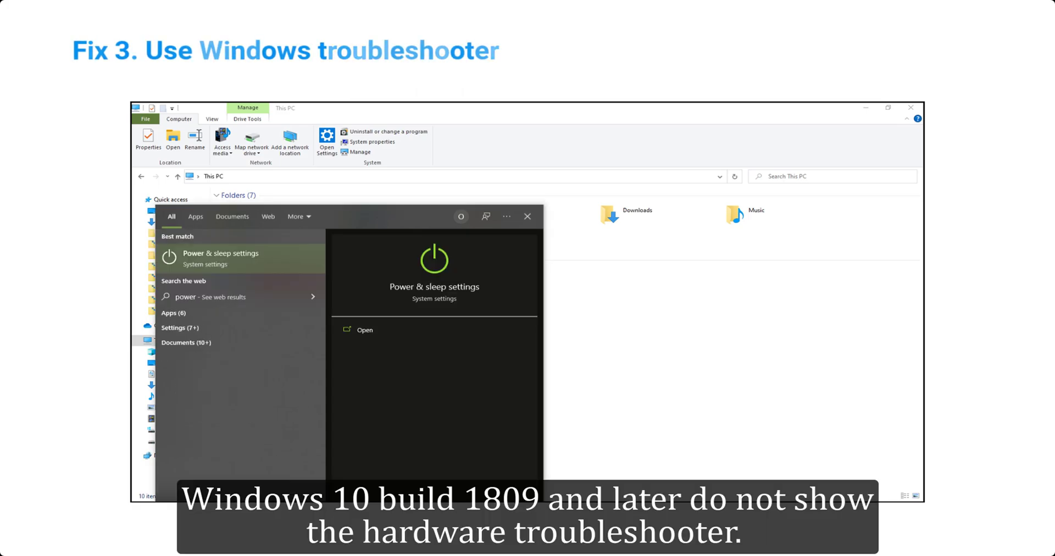
pyautogui.write('shell')
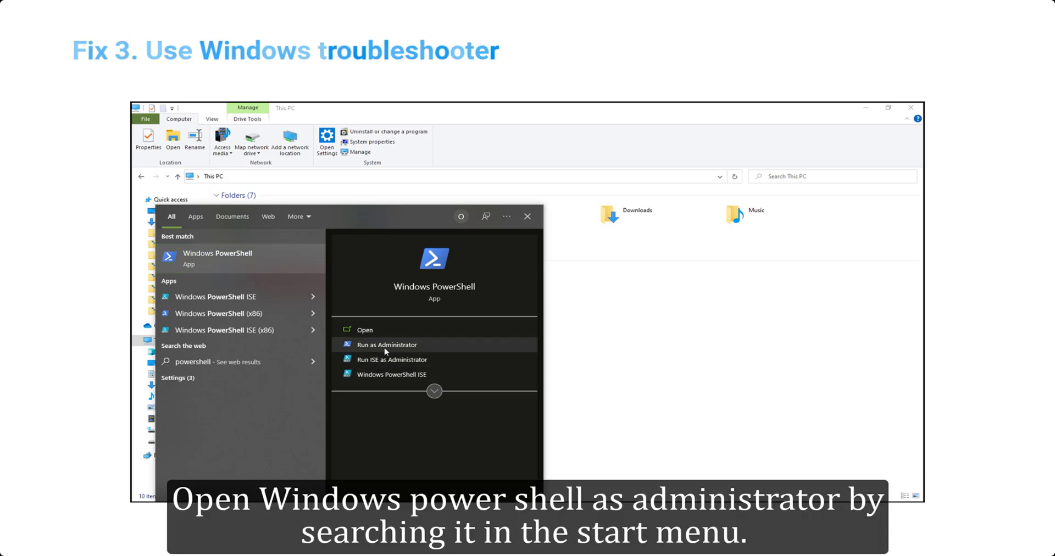
pyautogui.click(387, 346)
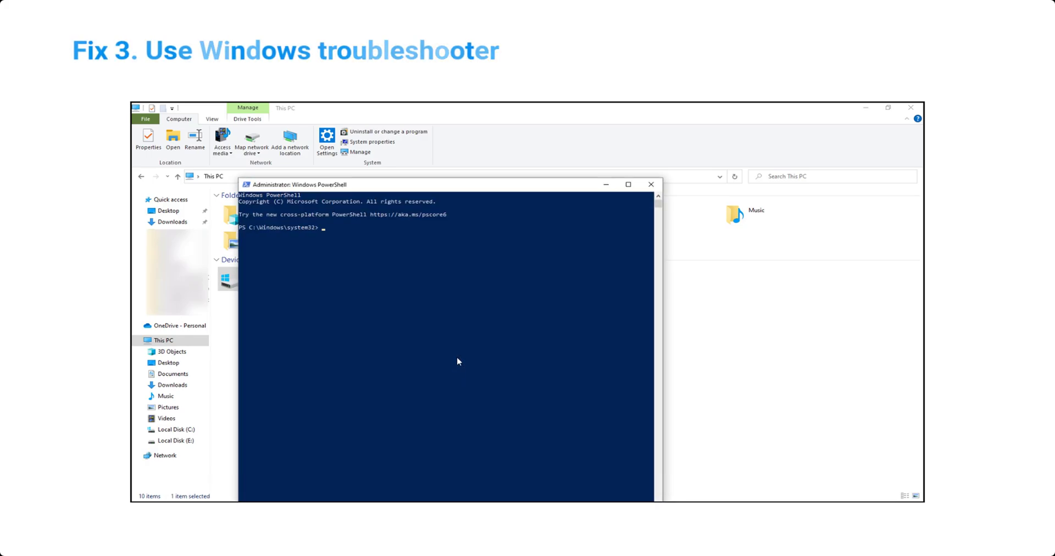
# - Run msdt.exe -id DeviceDiagnostic and enable automatic checking for the newest device drivers
pyautogui.write('msdt.exe -id DeviceDiagnostic')
pyautogui.press('Return')
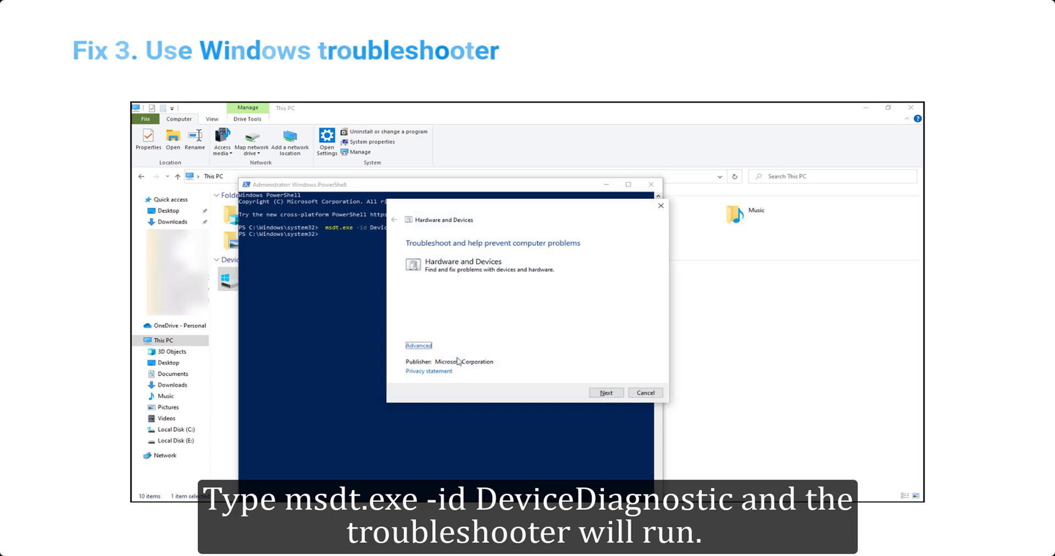
pyautogui.click(604, 392)
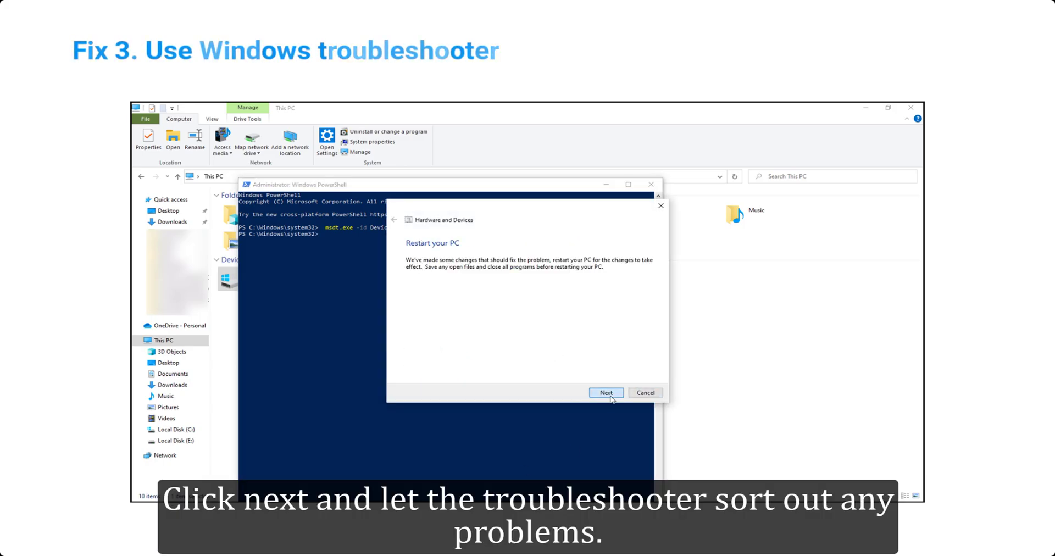
pyautogui.click(611, 393)
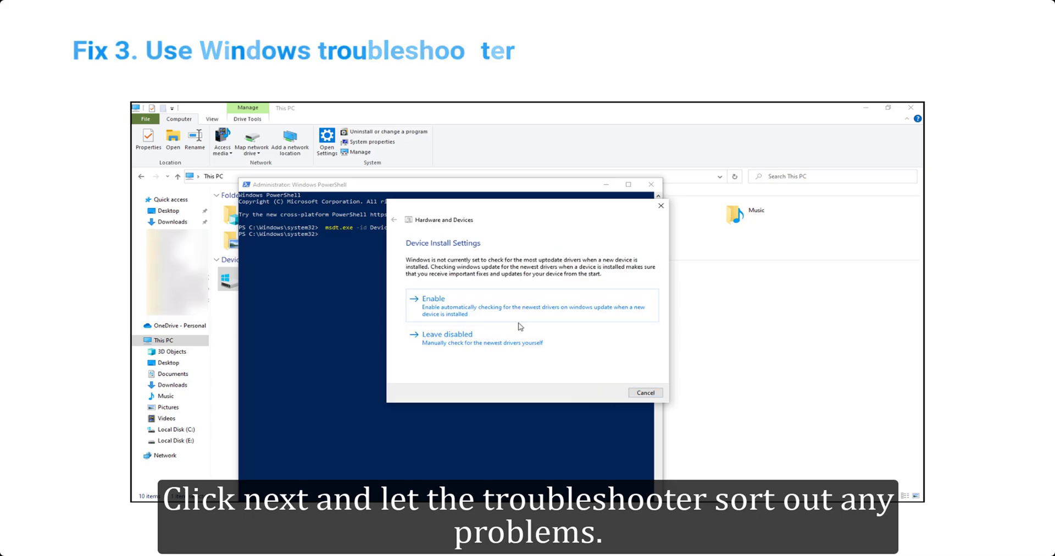
pyautogui.click(517, 313)
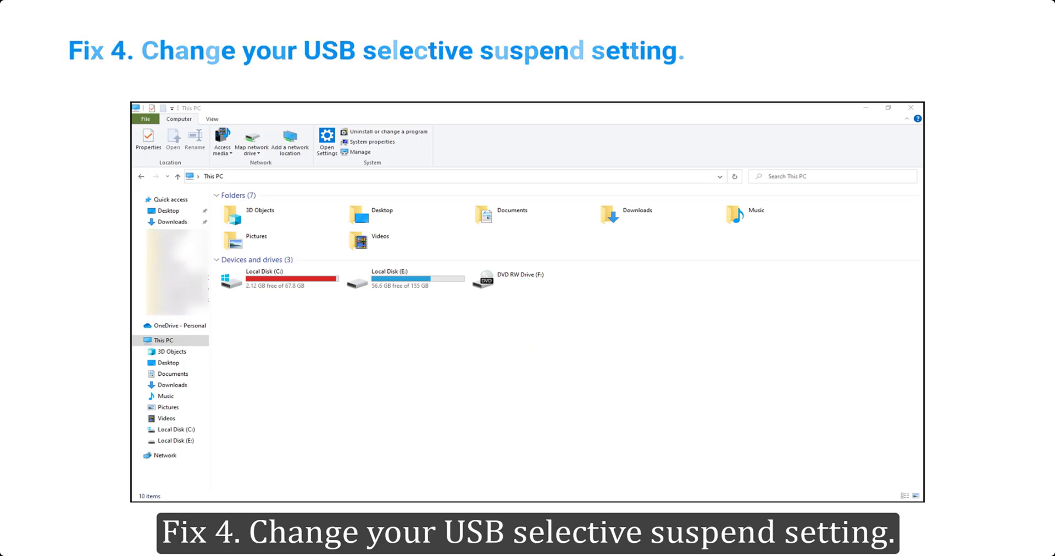
# - Go from Power & sleep through Additional power settings to High performance's advanced settings
pyautogui.press('super')
pyautogui.write('power')
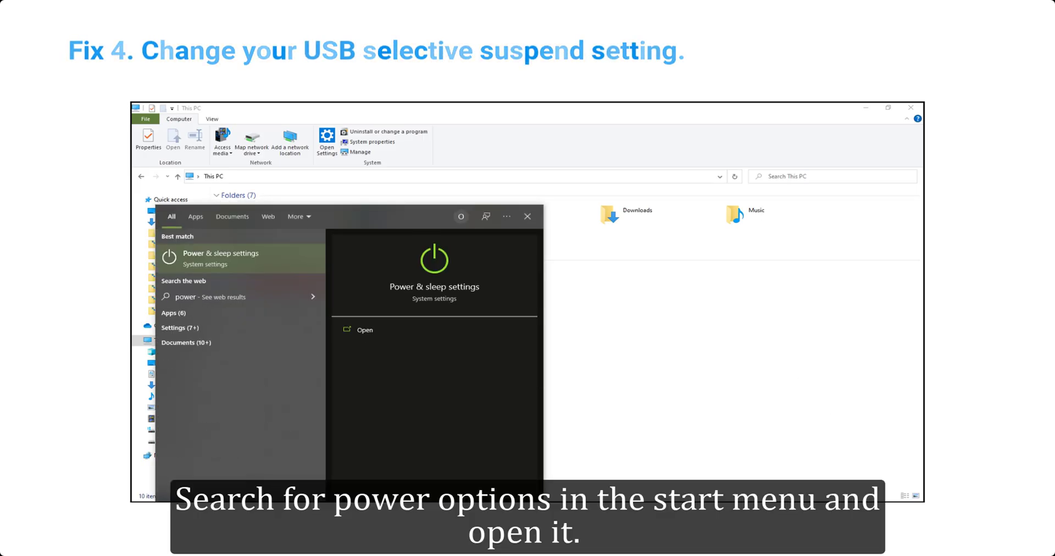
pyautogui.write(' options')
pyautogui.press('Return')
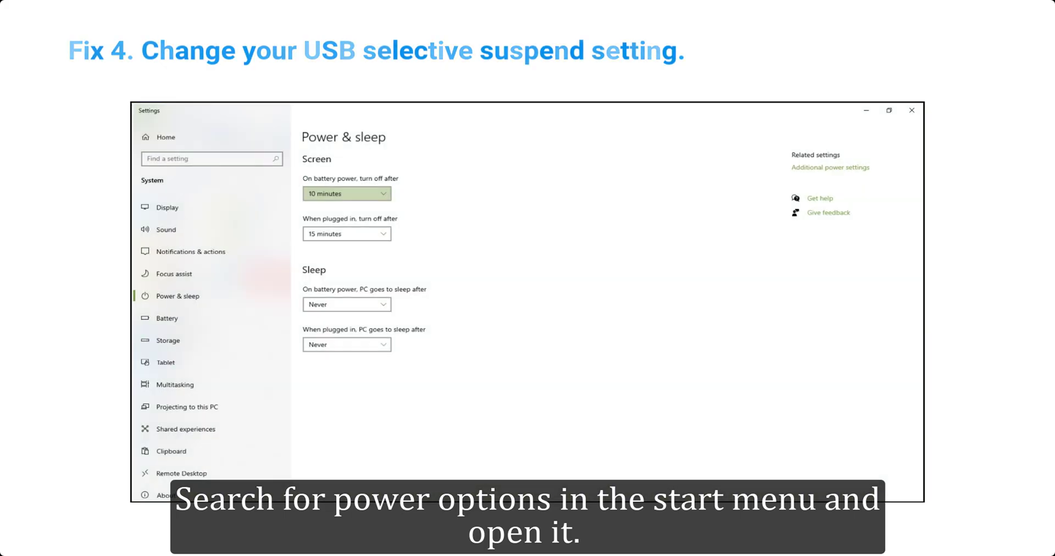
pyautogui.click(809, 232)
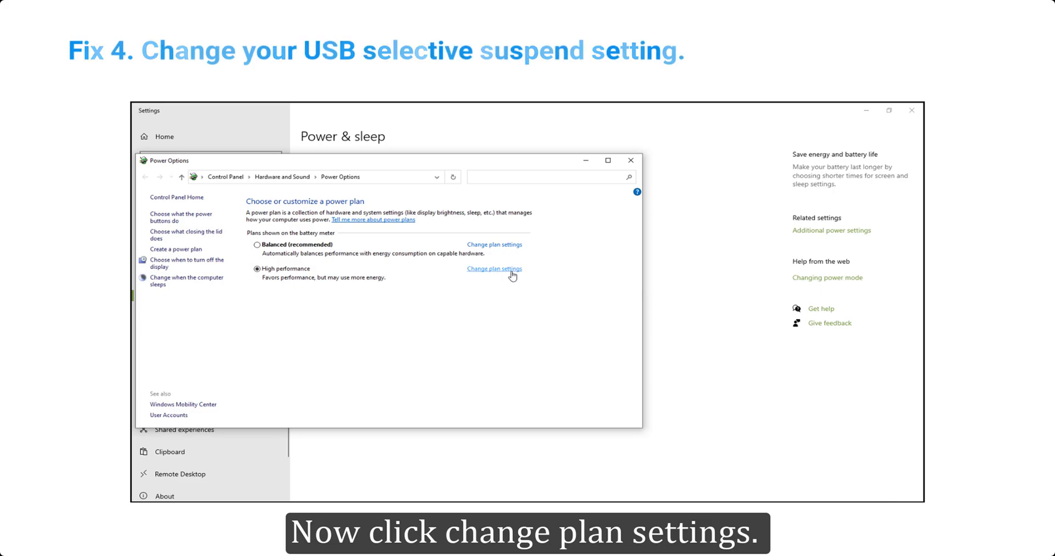
pyautogui.click(511, 269)
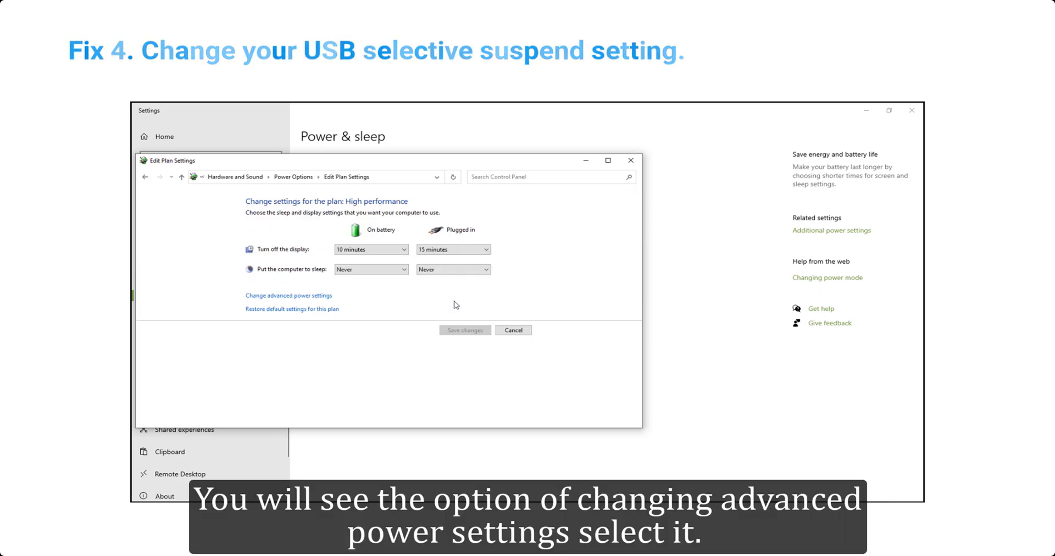
pyautogui.click(322, 298)
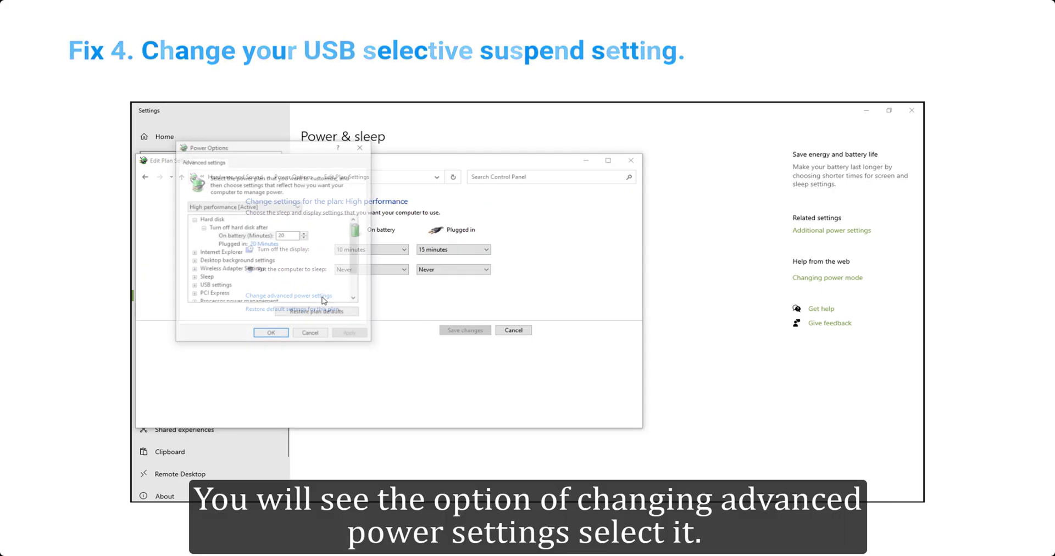
# - Set USB selective suspend to Disabled for both On battery and Plugged in
pyautogui.doubleClick(206, 286)
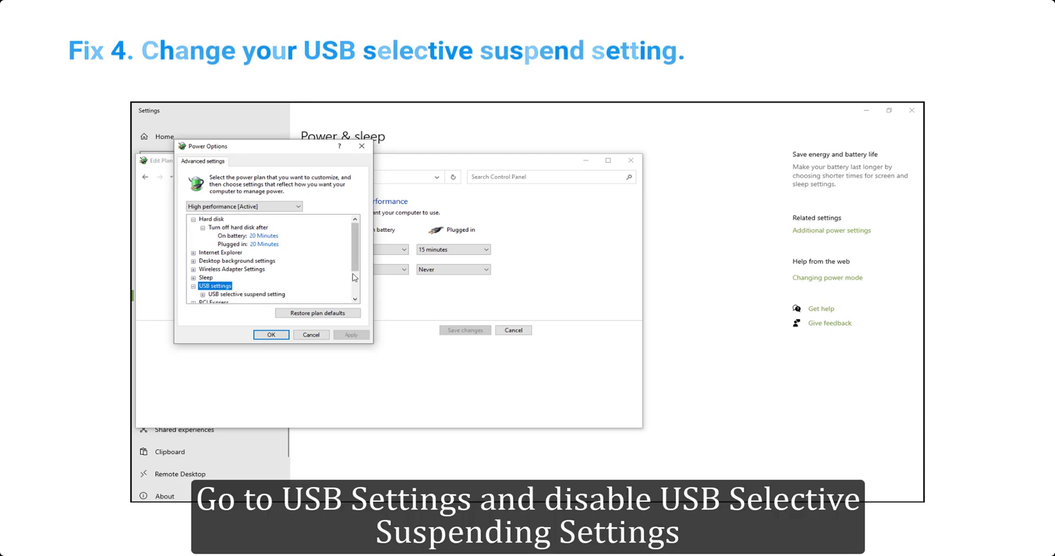
pyautogui.scroll(-1, 204, 285)
pyautogui.click(202, 270)
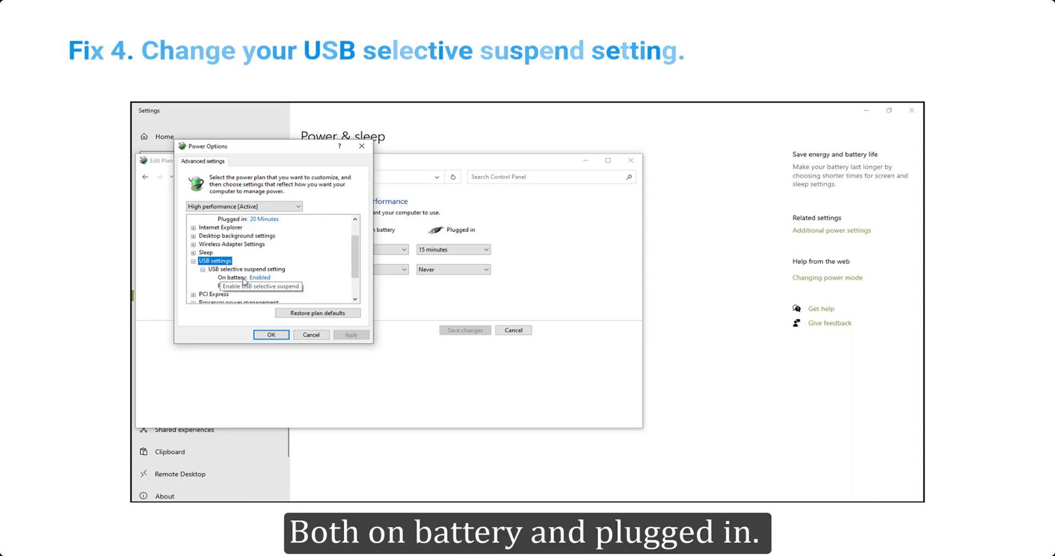
pyautogui.click(260, 277)
pyautogui.click(268, 278)
pyautogui.click(266, 286)
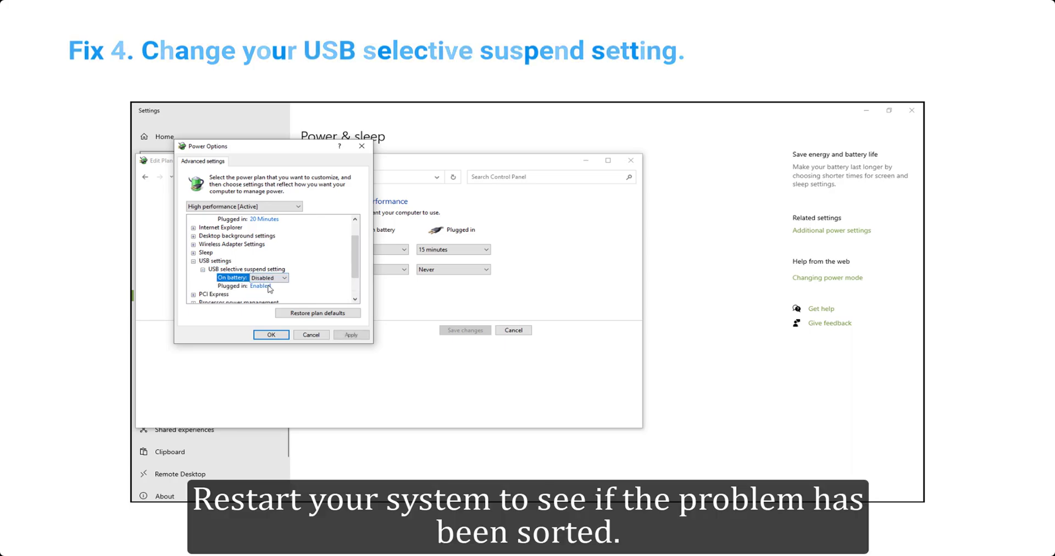
pyautogui.click(264, 285)
pyautogui.click(269, 286)
pyautogui.click(274, 298)
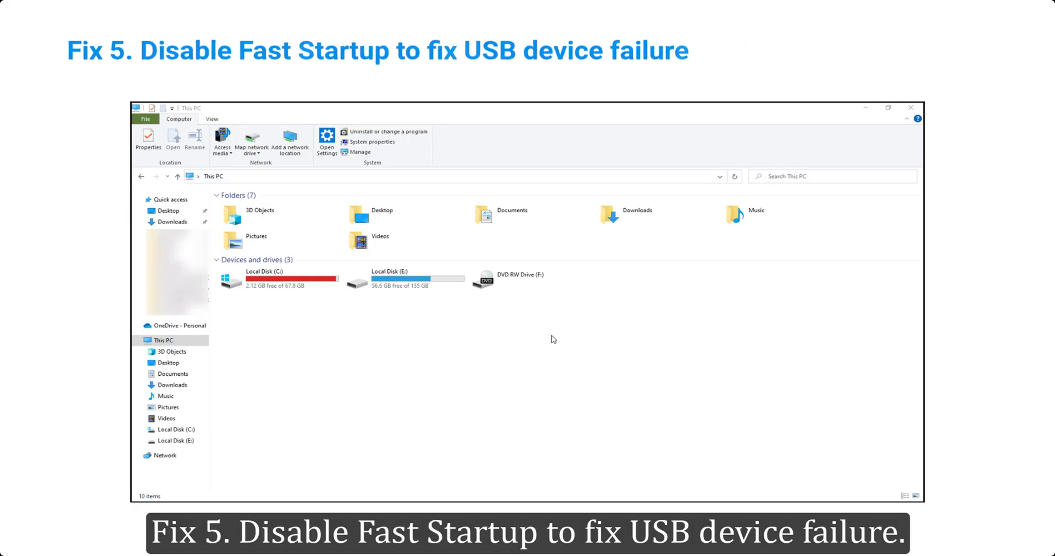
# - Uncheck Turn on fast startup under Choose what the power buttons do and save changes
pyautogui.press('super')
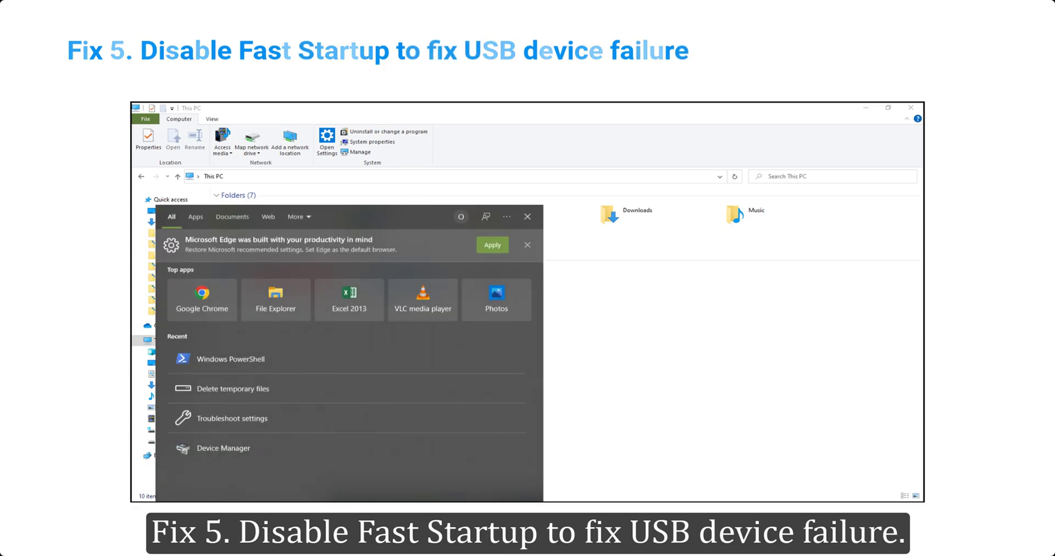
pyautogui.write('power options')
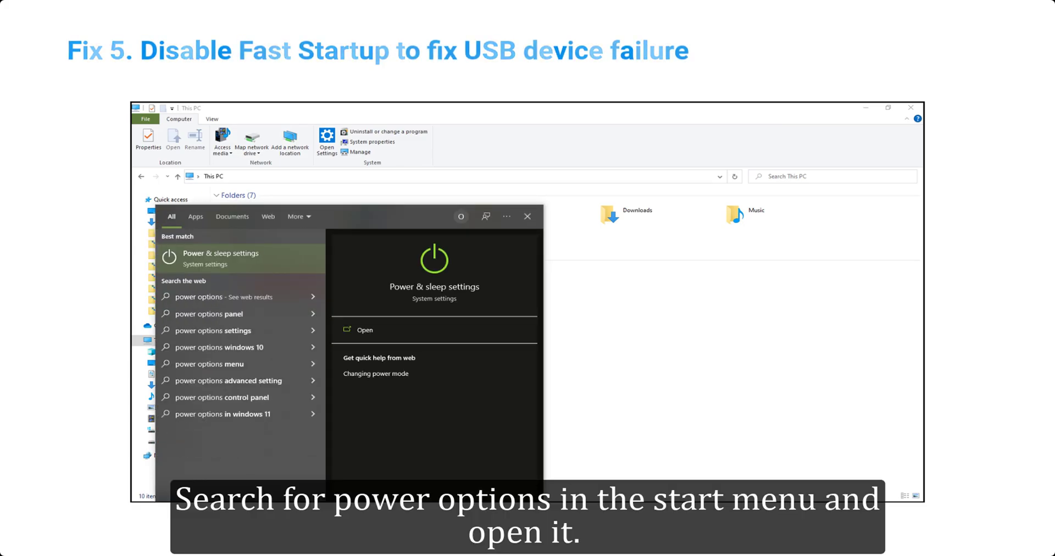
pyautogui.press('Return')
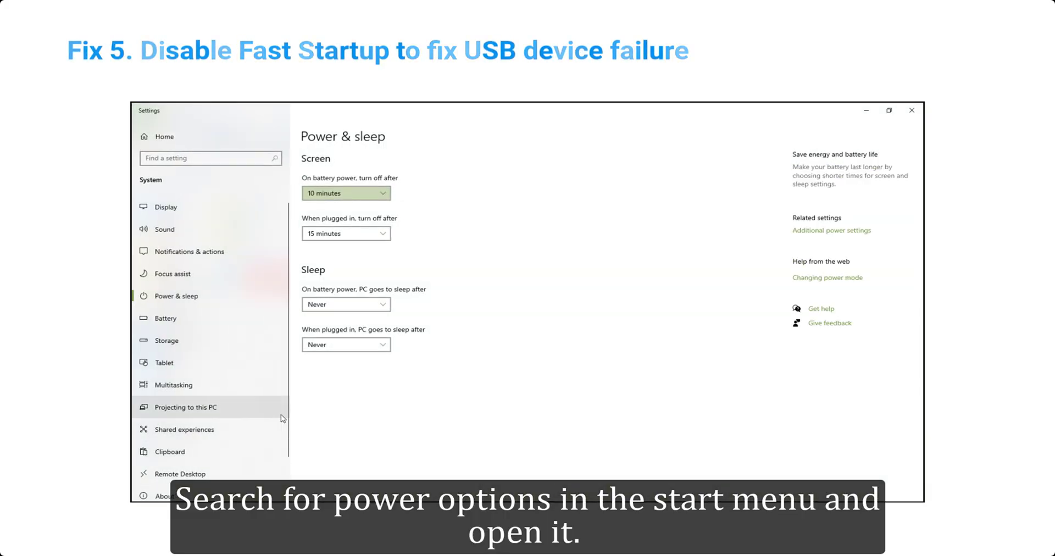
pyautogui.click(810, 233)
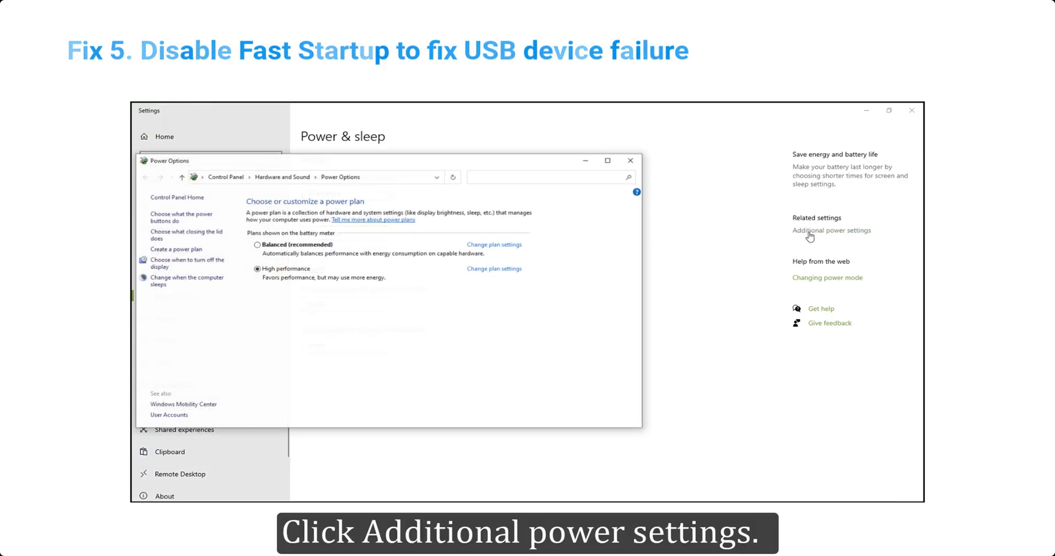
pyautogui.click(196, 223)
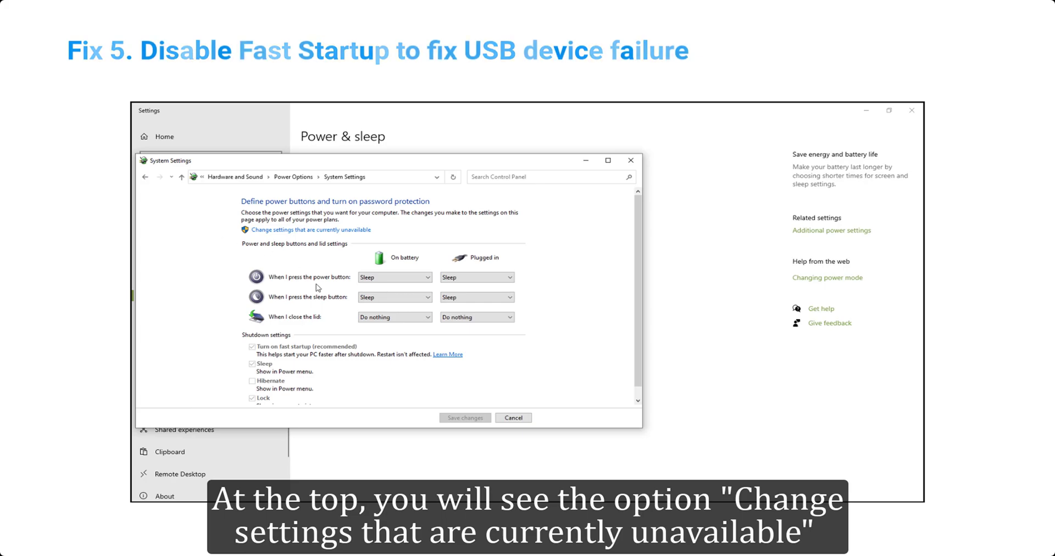
pyautogui.click(316, 230)
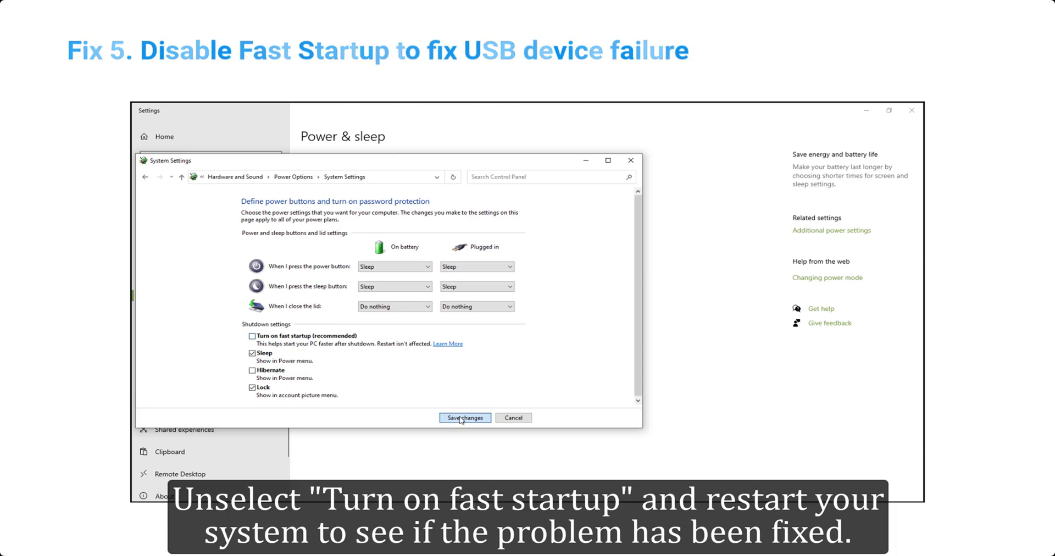
pyautogui.click(459, 418)
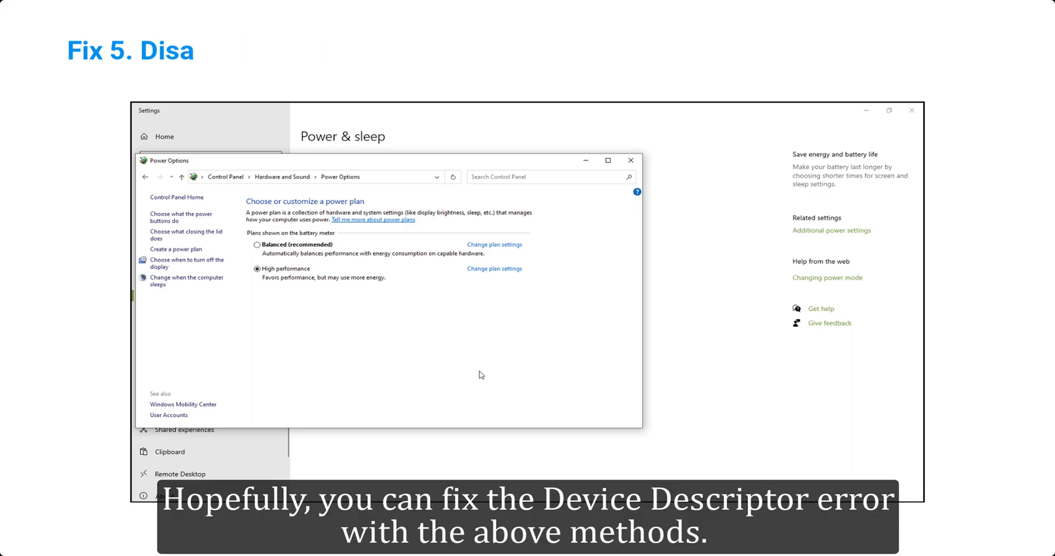